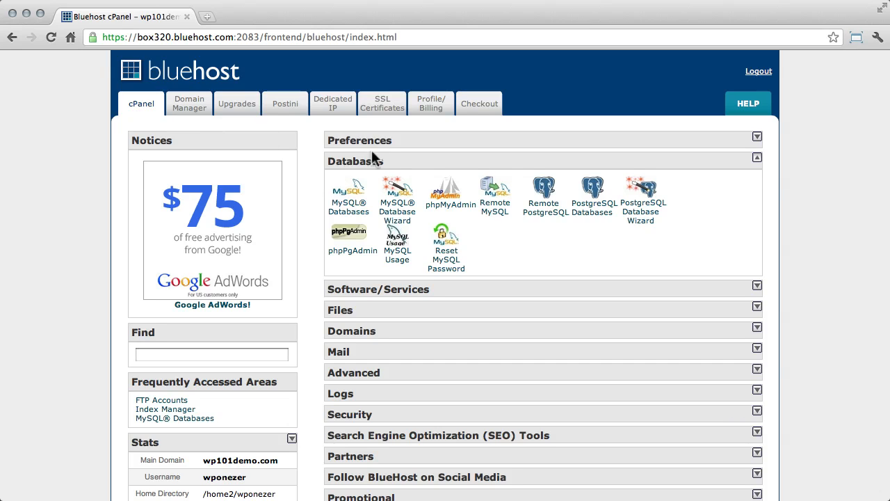
Step: Create a new MySQL database named demodbase and return to the MySQL Databases page
click(352, 212)
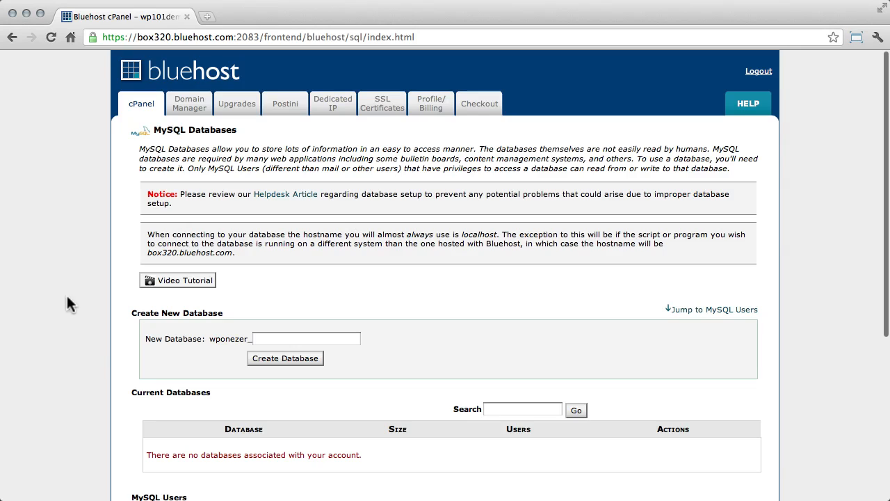
click(276, 338)
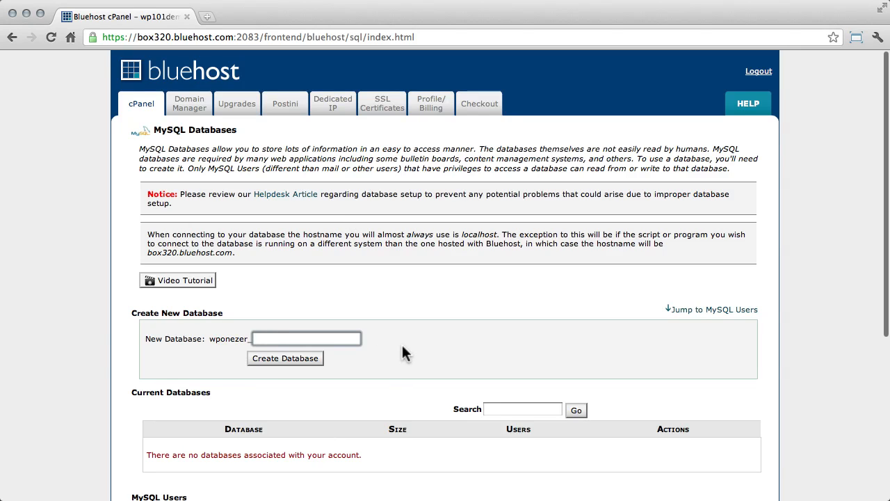
text(demodbase)
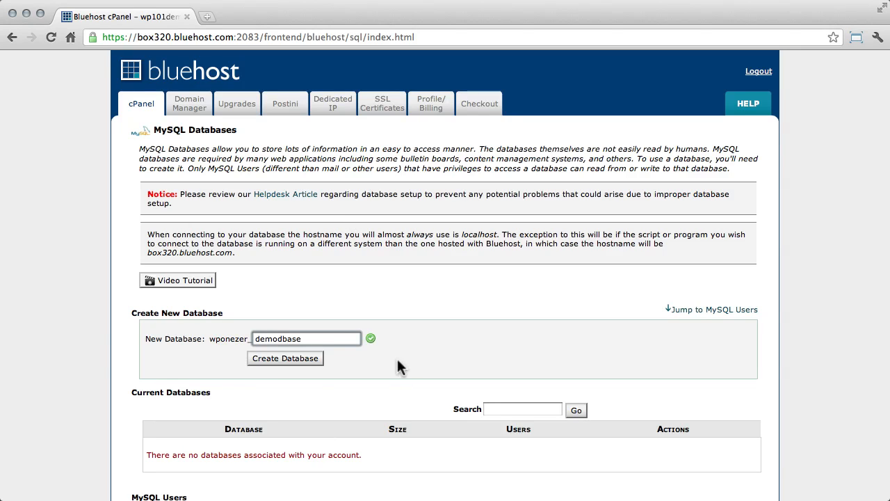
click(306, 356)
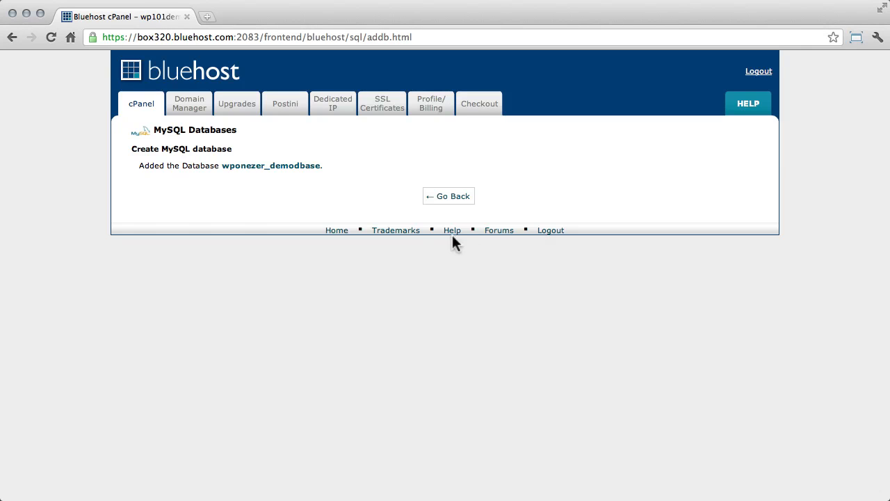
click(455, 197)
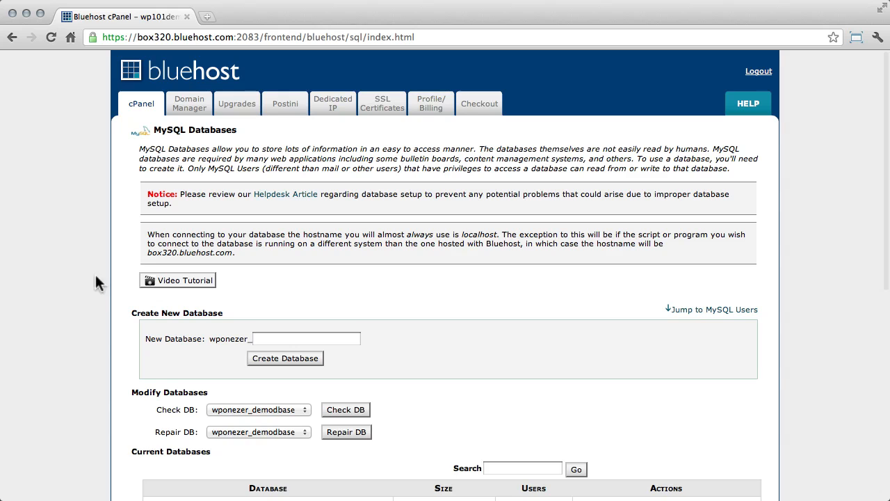
Step: Create the MySQL user myuser with a generated password and return to the MySQL Databases page
scroll(90, 278, down, 2)
scroll(90, 285, down, 5)
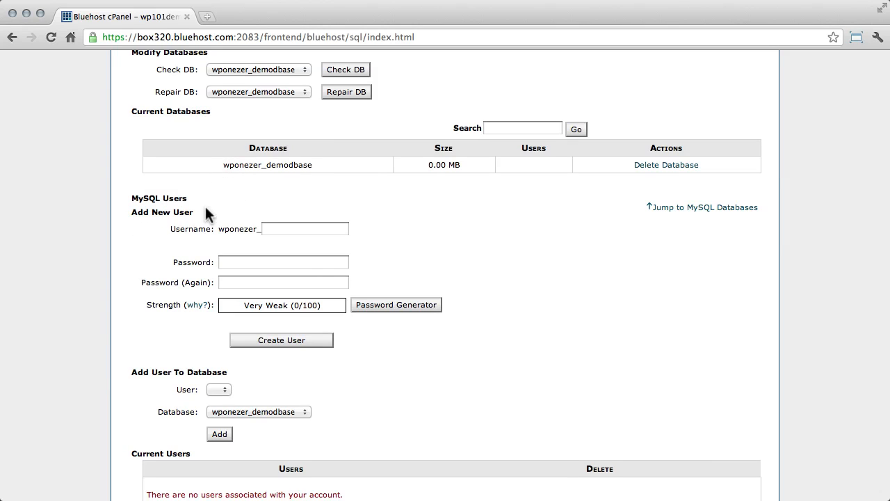
click(283, 230)
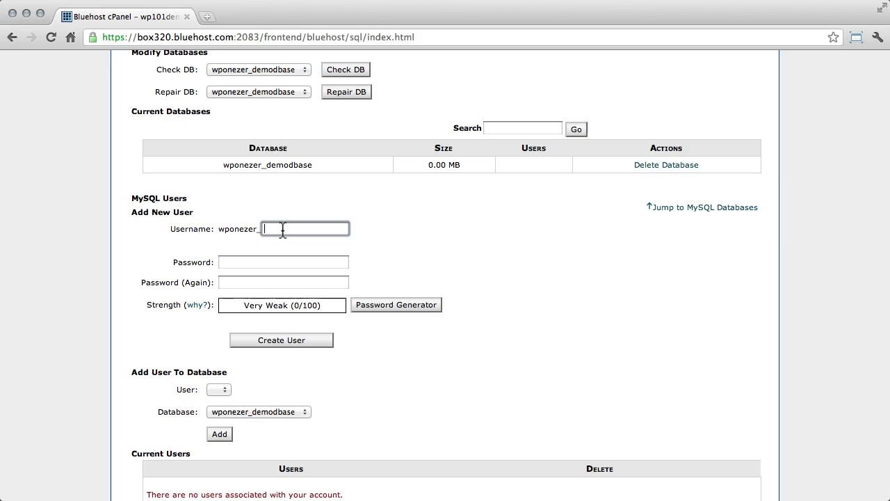
text(myuser)
key(Tab)
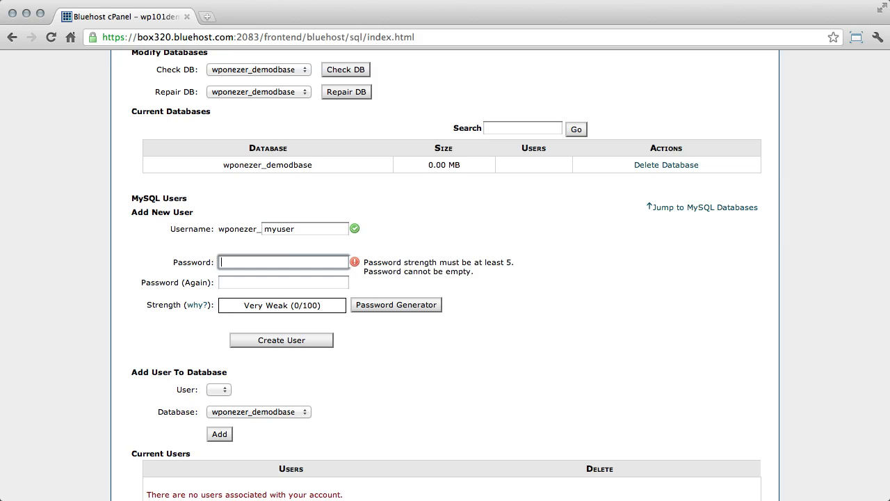
click(384, 305)
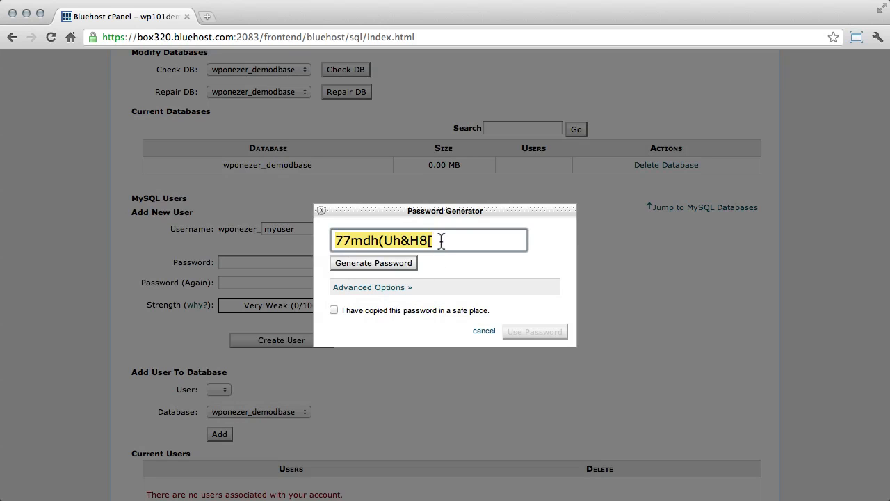
click(406, 306)
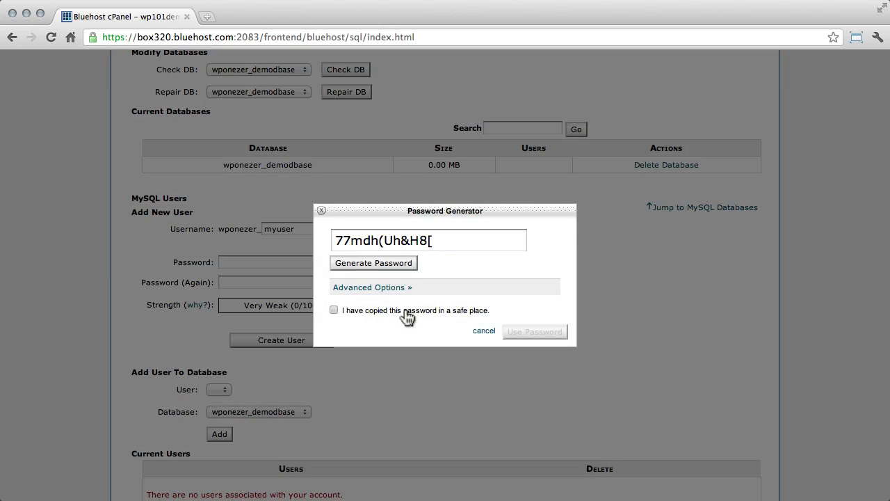
click(535, 332)
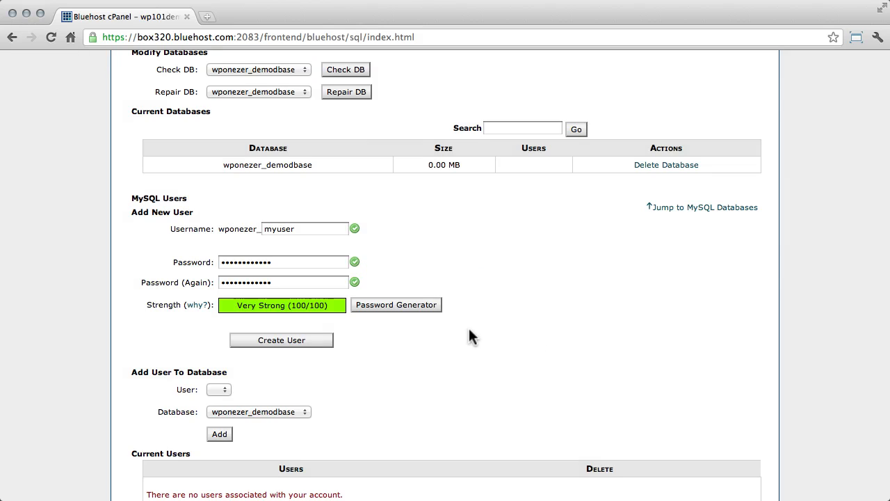
click(310, 340)
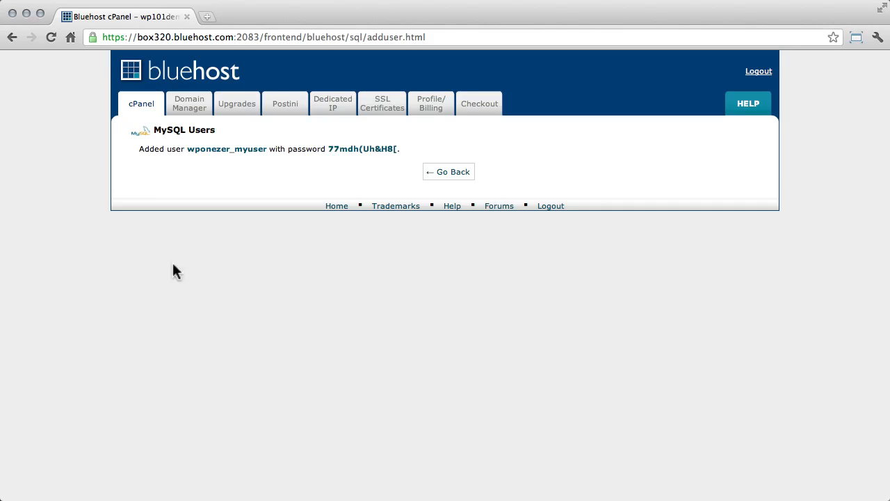
click(451, 174)
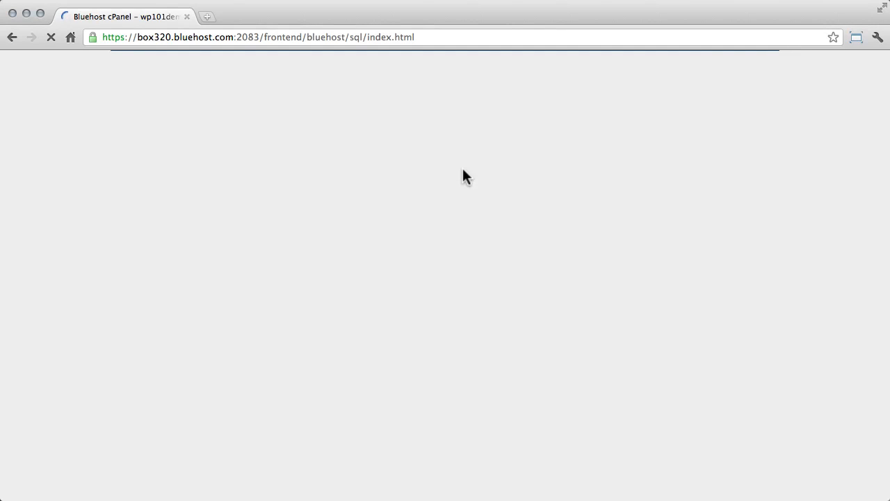
Step: Add user wponezer_myuser to the wponezer_demodbase database and grant it ALL PRIVILEGES
scroll(101, 270, down, 1)
scroll(101, 277, down, 5)
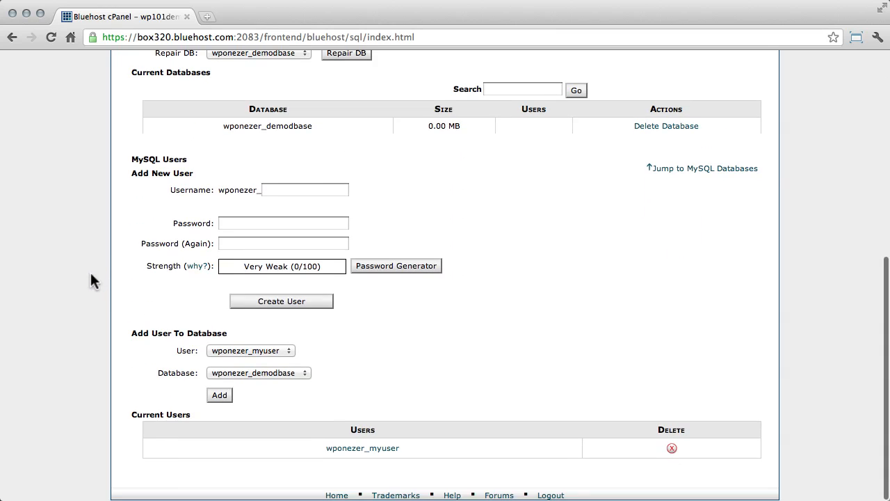
click(214, 395)
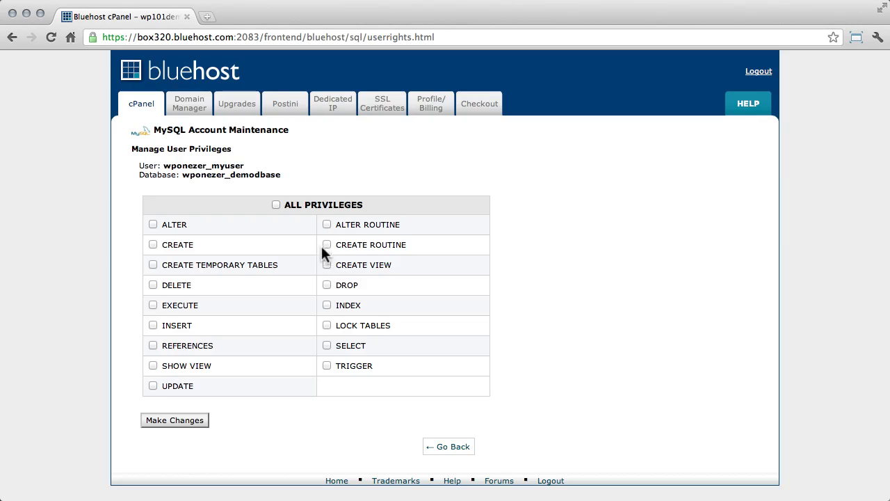
click(289, 205)
click(199, 419)
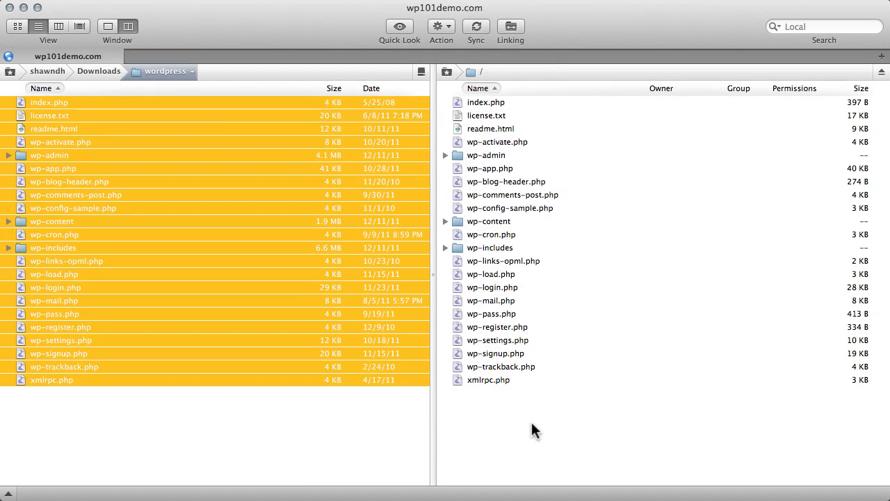
Step: In the file transfer app connected to wp101demo.com, rename the server's wp-config-sample.php to wp-config.php
click(531, 422)
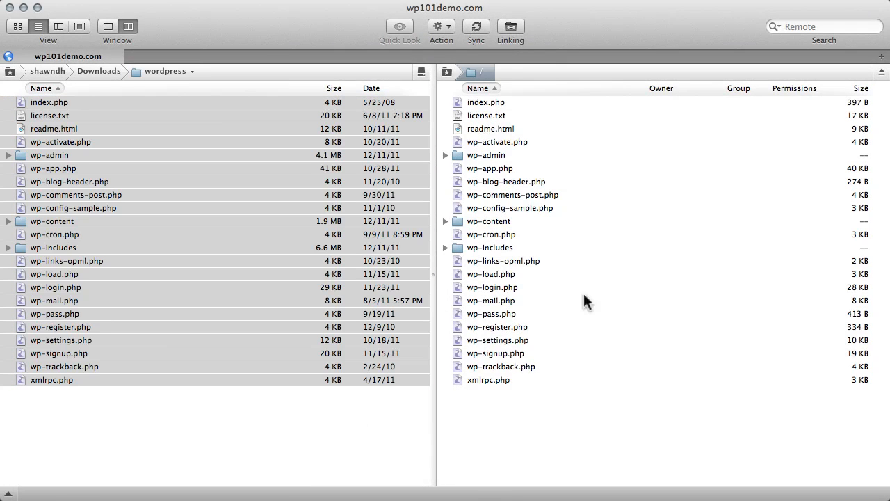
click(540, 207)
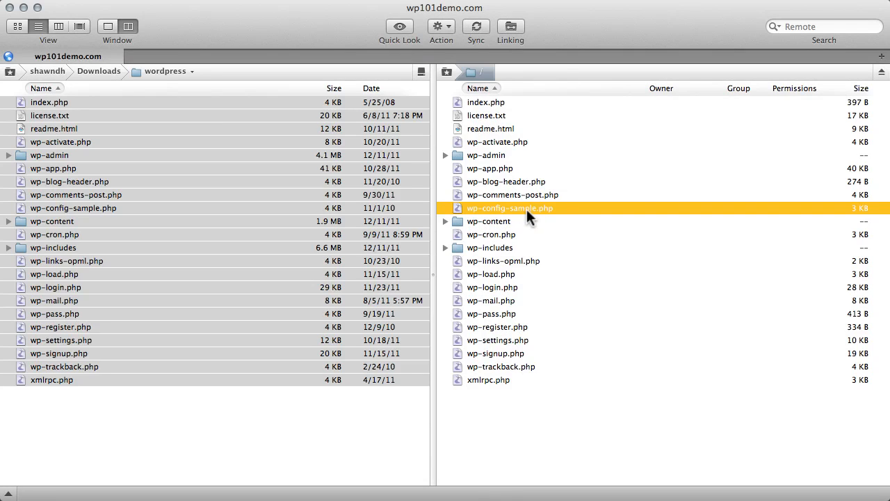
click(522, 209)
key(Right)
key(shift+alt+Left)
key(shift+Left)
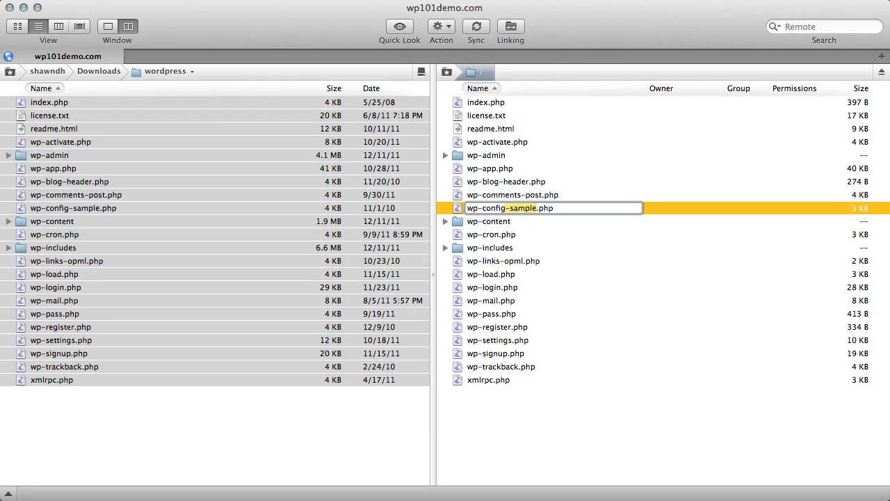
key(BackSpace)
key(super+a)
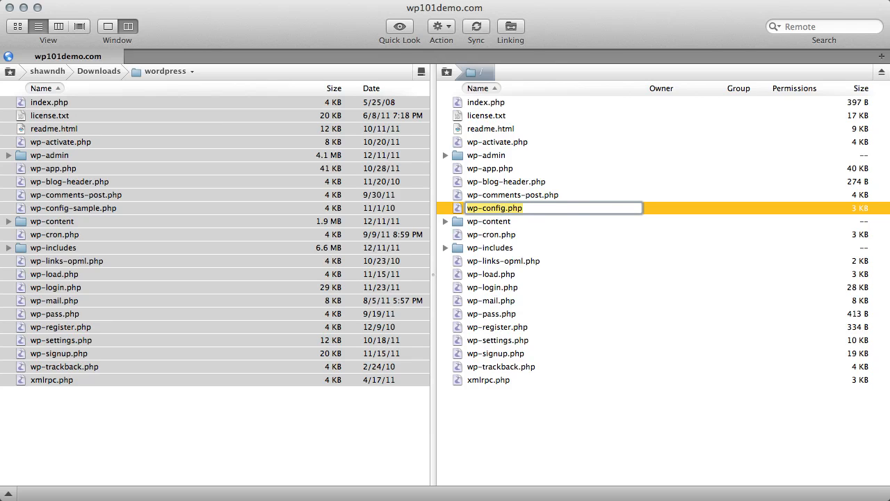
click(537, 208)
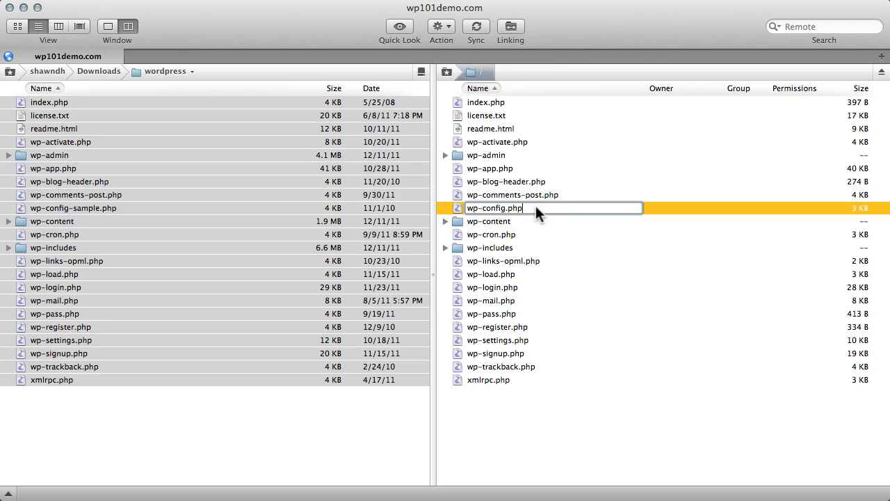
key(Return)
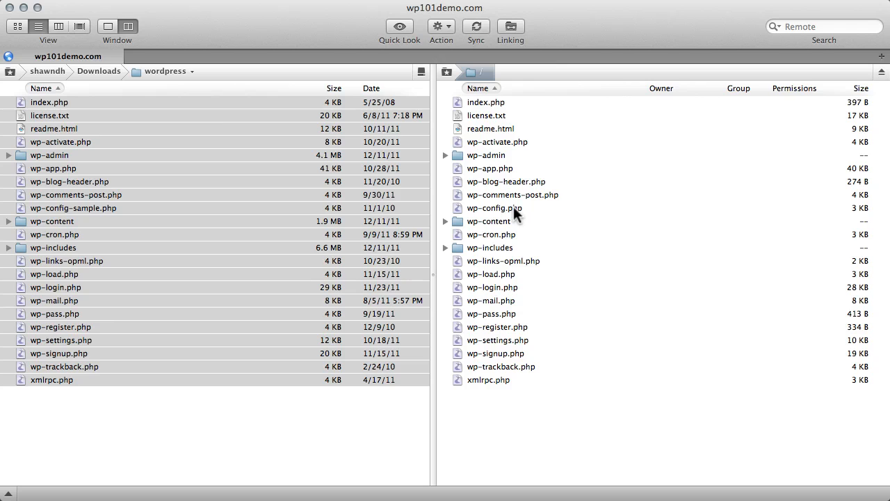
Step: Open the server's wp-config.php for editing and set DB_NAME to wponezer_demodbase and DB_USER to wponezer_myuser
double_click(514, 207)
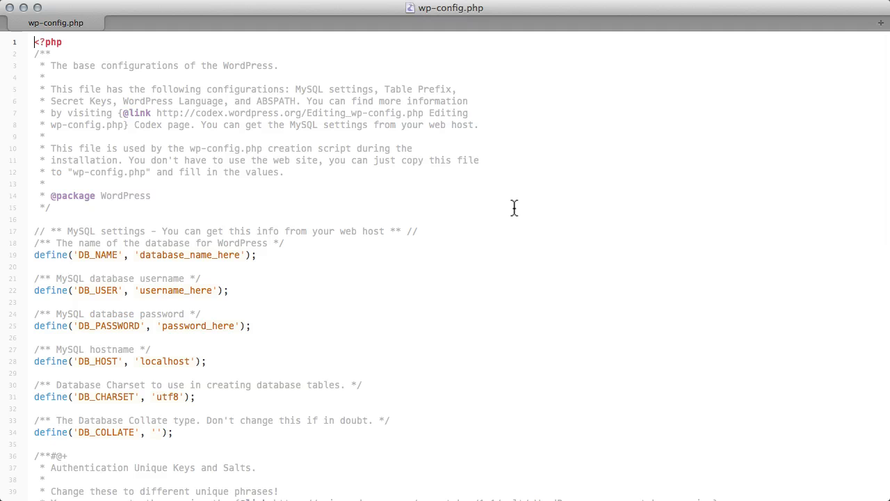
double_click(210, 254)
text(wponezer_demodbase)
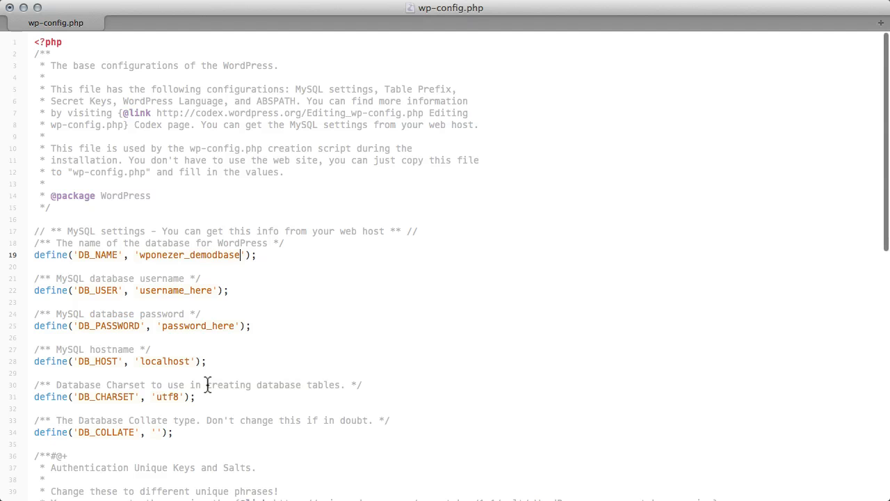
key(super+Tab)
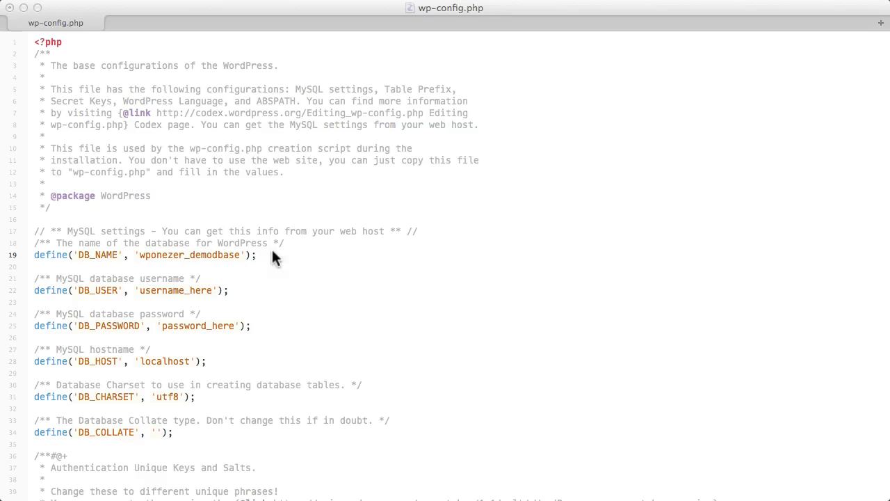
double_click(174, 291)
text(wponezer_myuser)
Step: Replace the DB_PASSWORD placeholder with the database user's password
key(super+Tab)
double_click(188, 326)
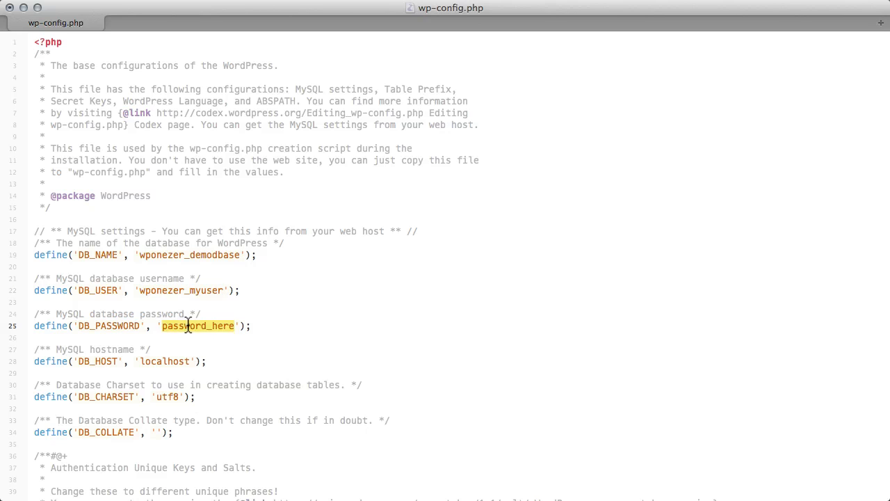
key(super+v)
click(318, 349)
scroll(380, 357, down, 5)
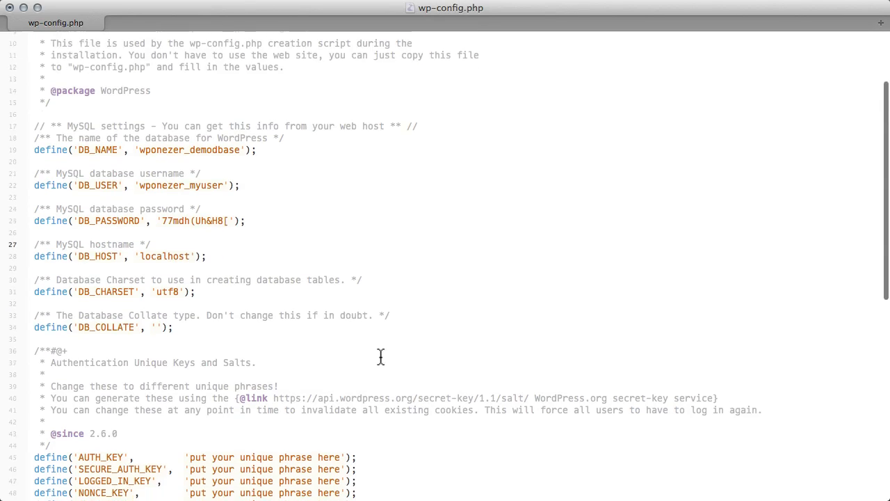
scroll(380, 358, down, 3)
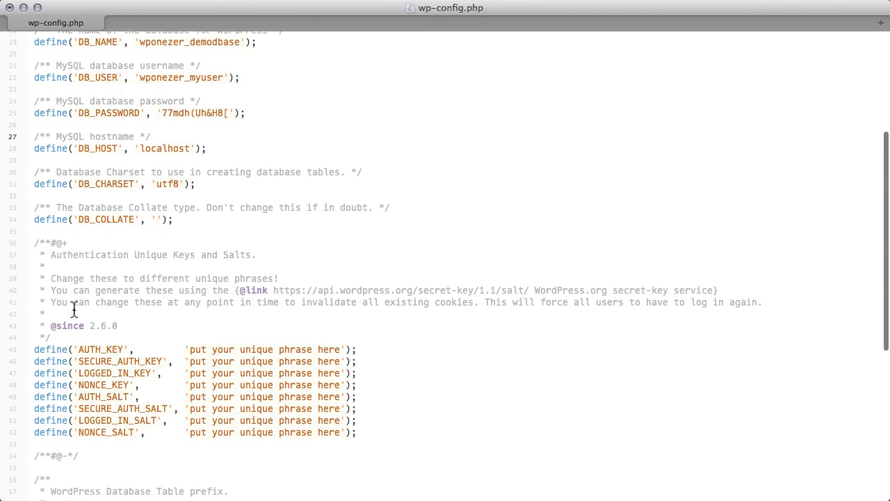
double_click(284, 290)
key(shift+Right)
key(shift+Right)
key(shift+Right)
key(shift+Right)
key(shift+Right)
key(shift+Right)
key(shift+Right)
key(shift+Right)
key(shift+Right)
key(shift+Right)
key(shift+Right)
key(shift+Right)
key(shift+Right)
key(shift+Right)
key(shift+Right)
key(shift+Right)
key(shift+Right)
key(shift+Right)
key(shift+Right)
key(shift+Right)
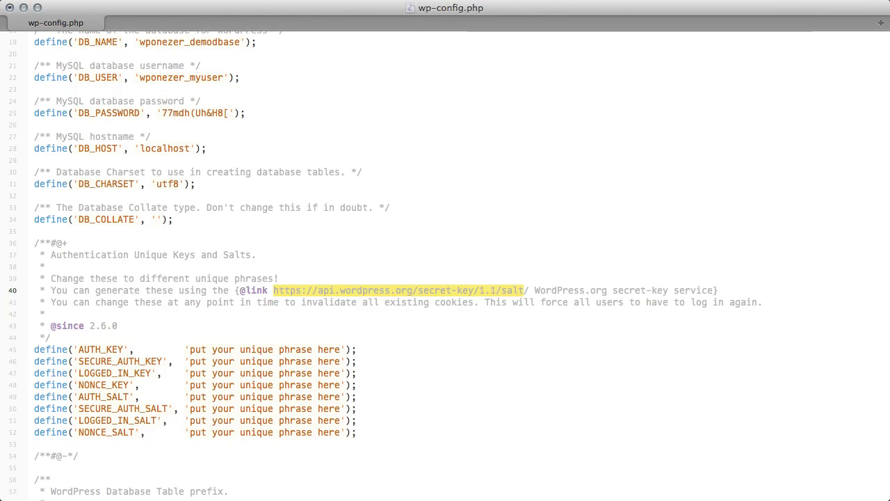
right_click(479, 290)
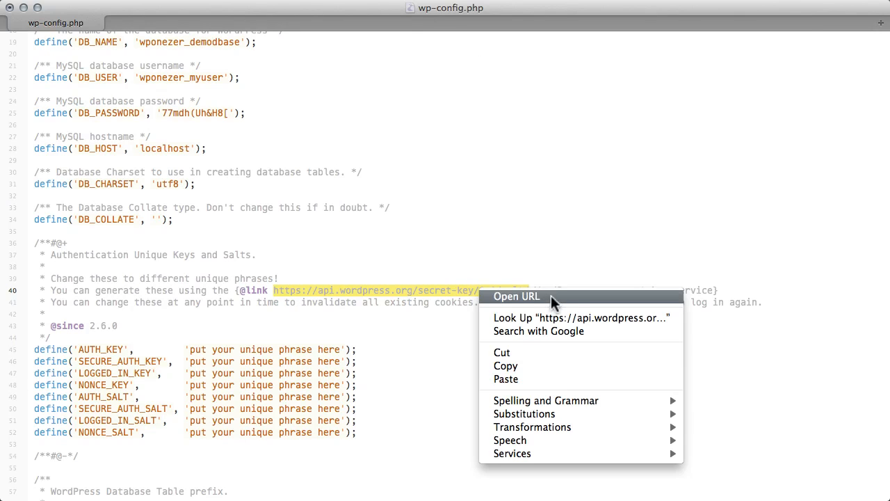
click(573, 296)
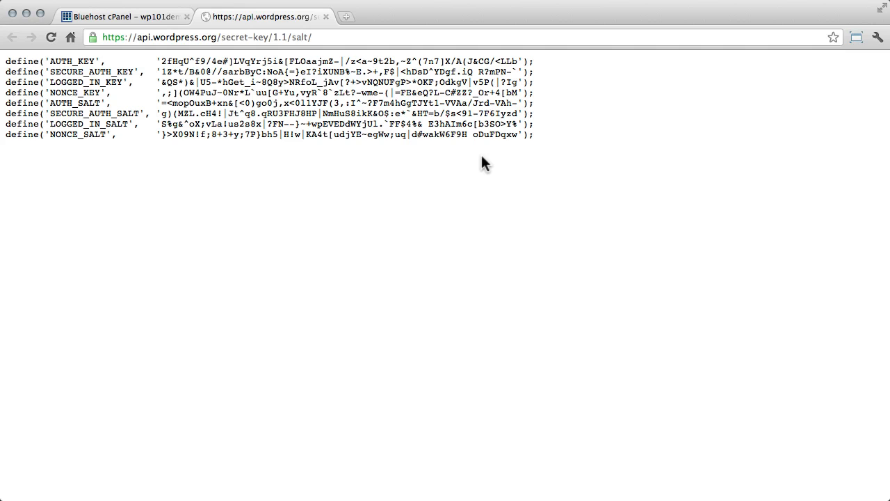
Step: Copy all generated secret keys and salts and paste them over the placeholder definitions, AUTH_KEY through NONCE_SALT, in wp-config.php
key(super+a)
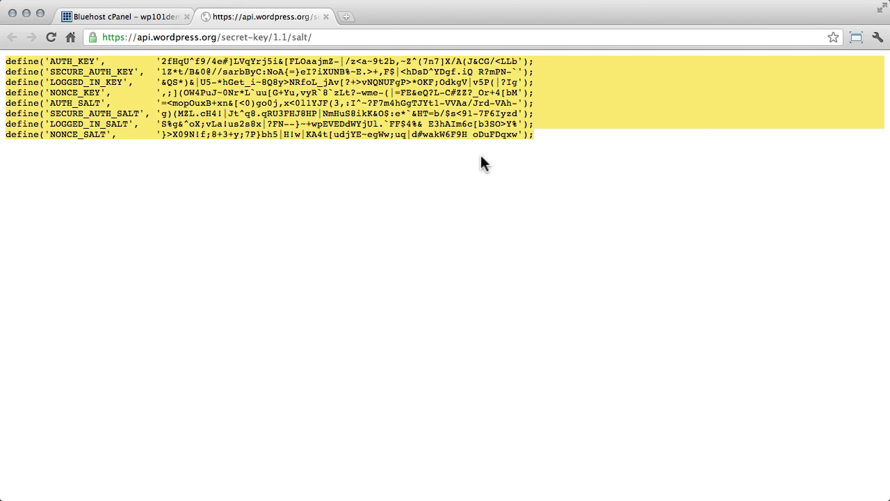
right_click(478, 126)
click(514, 137)
key(super+Tab)
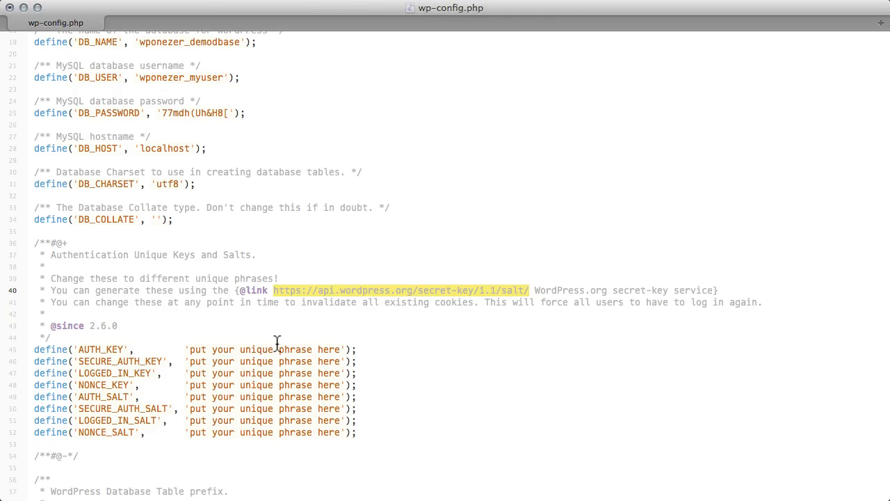
click(157, 338)
key(Right)
key(shift+Down)
key(shift+Down)
key(shift+Down)
key(shift+Down)
key(shift+Down)
key(shift+Down)
key(shift+Down)
key(shift+Down)
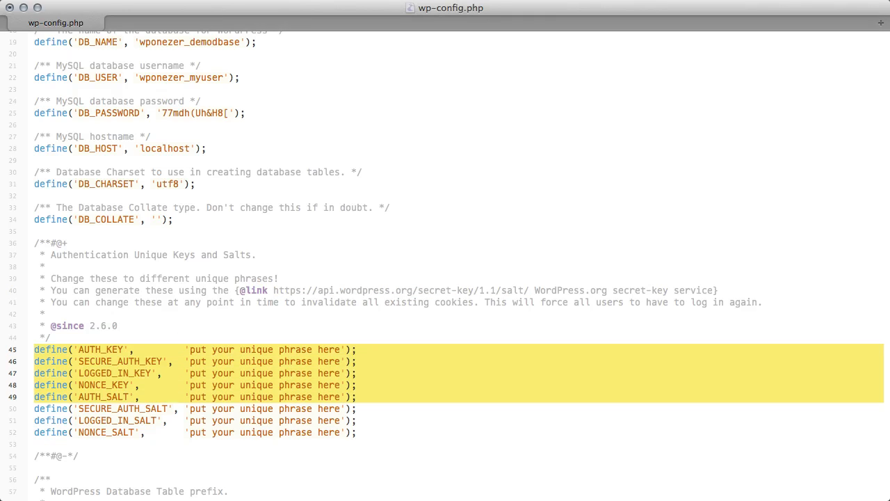
key(shift+Left)
key(super+v)
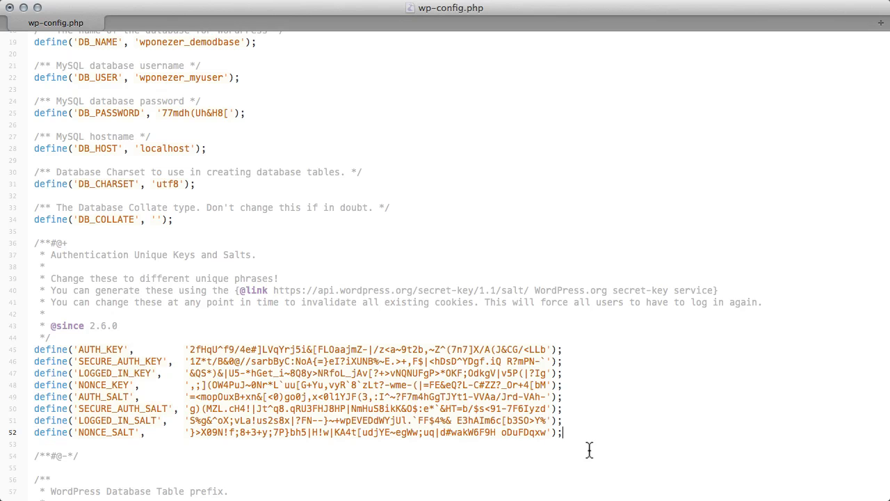
Step: Save wp-config.php and load wp101demo.com in the web browser to start the WordPress installation
key(super+s)
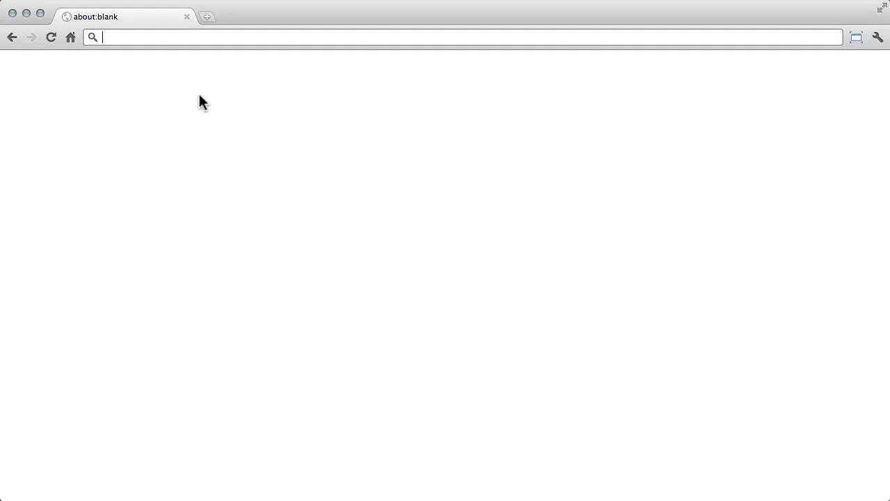
text(wp101)
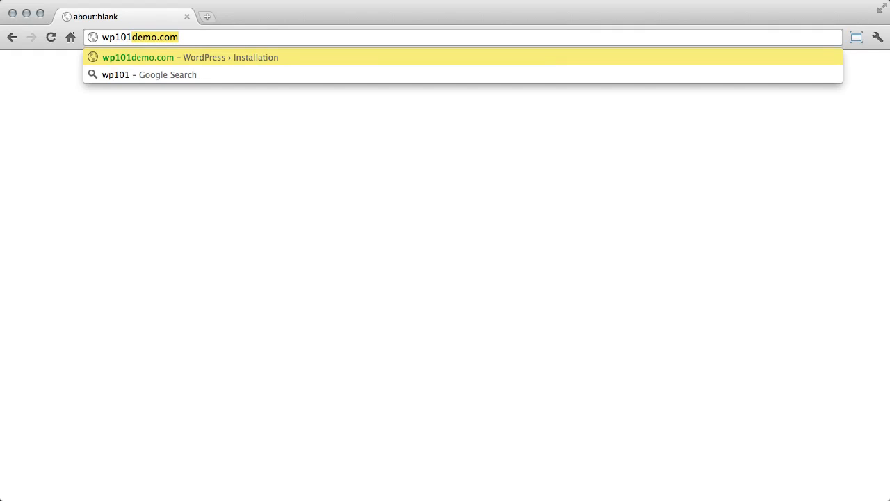
key(Right)
key(Return)
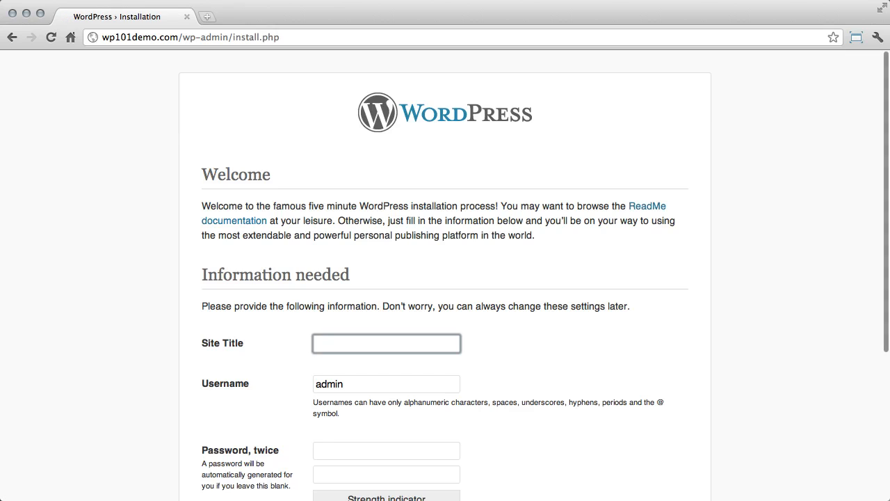
Step: Set the site title to My WordPress Demo and replace the default administrator username with superuser
text(My WordPress Demo)
key(Tab)
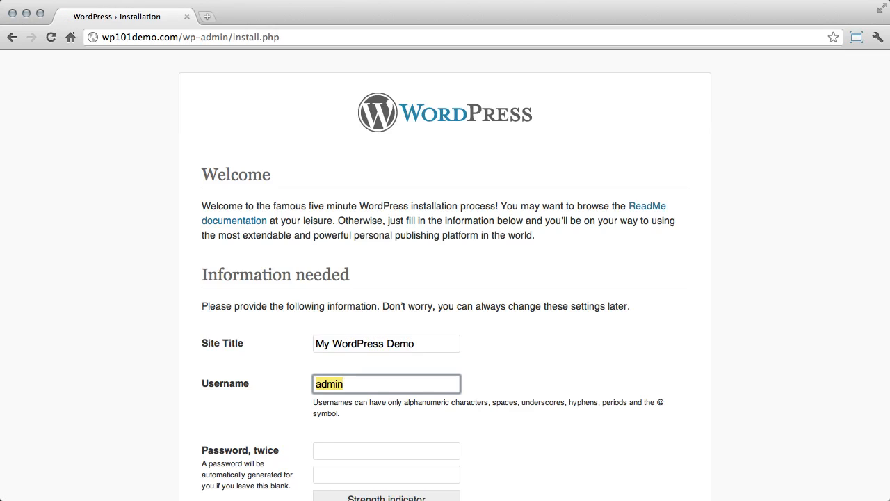
text(superuser)
key(Tab)
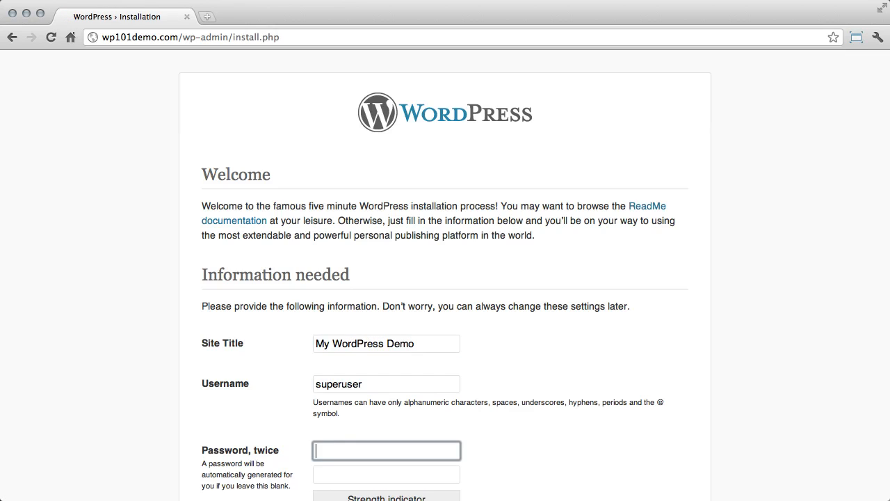
Step: Enter the chosen administrator password in both password fields of the installation form
text(**********)
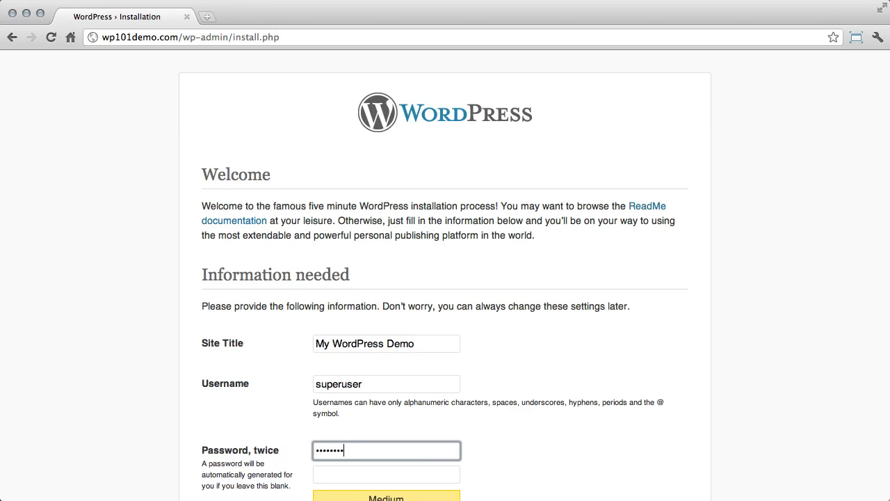
key(Tab)
text(********)
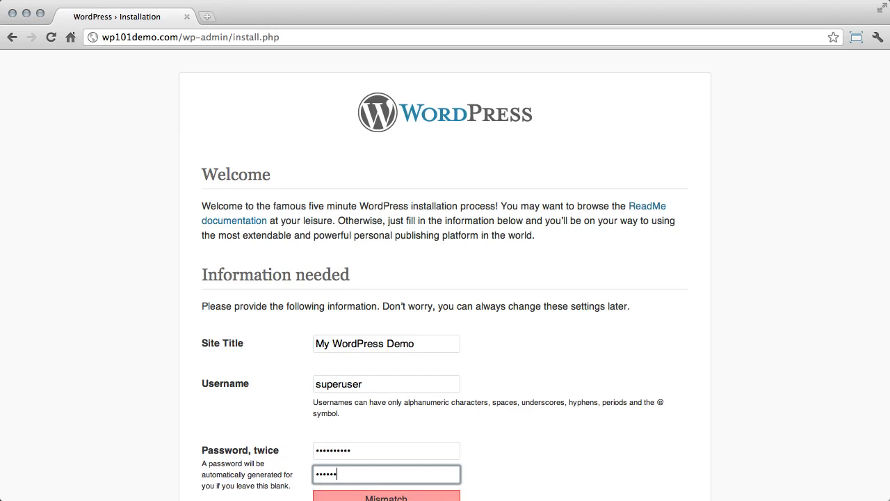
text(**)
Step: Fill in the administrator's e-mail address and run the WordPress installation
key(Tab)
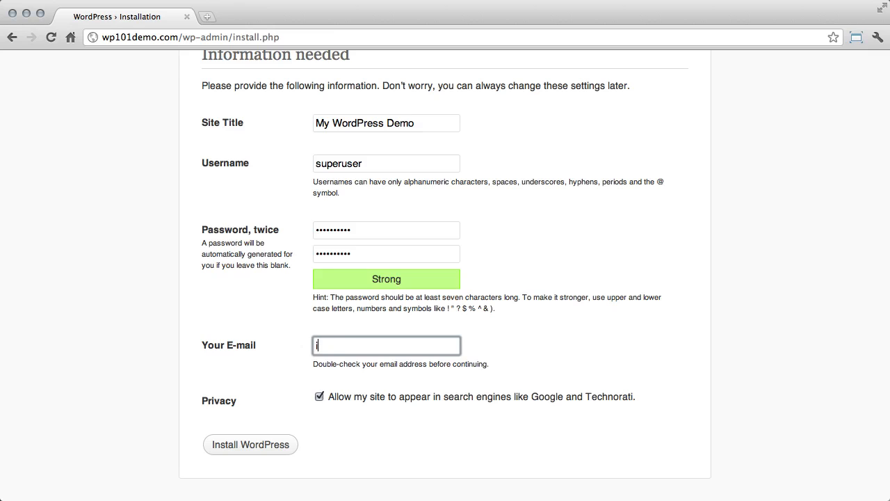
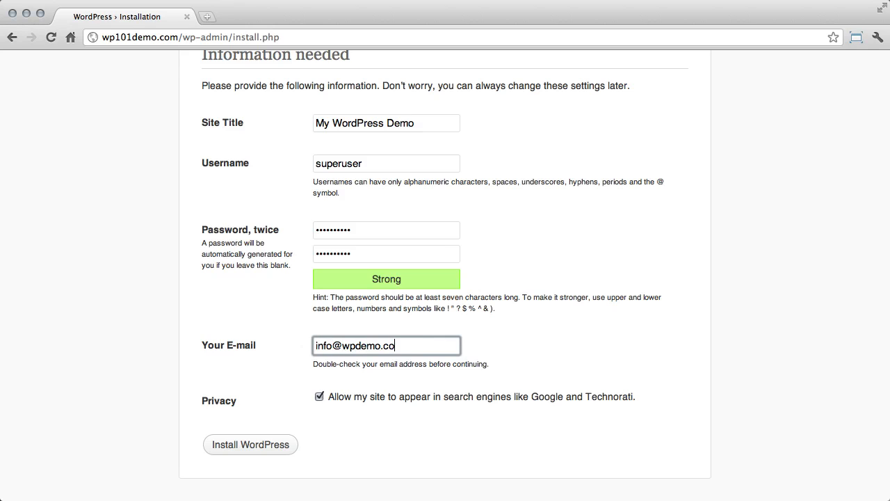
click(289, 447)
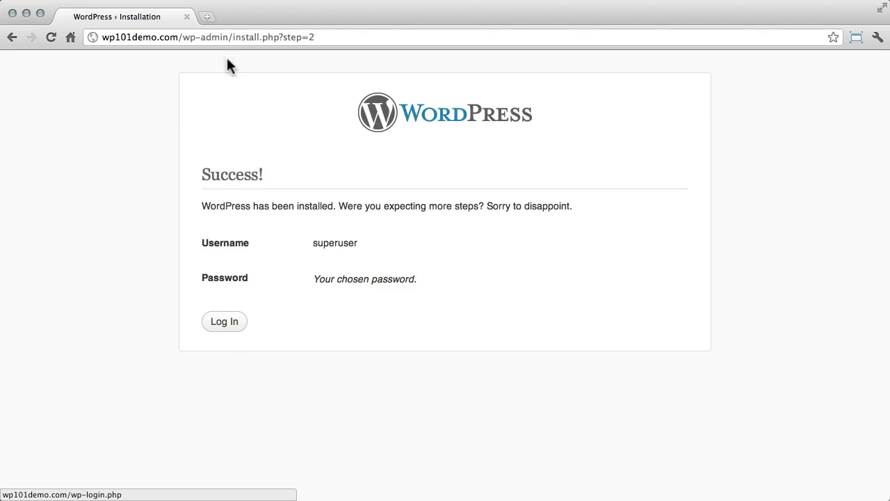
Step: Change the page address to wp101demo.com/wp-admin and load the WordPress login page
drag(183, 37, 262, 64)
key(BackSpace)
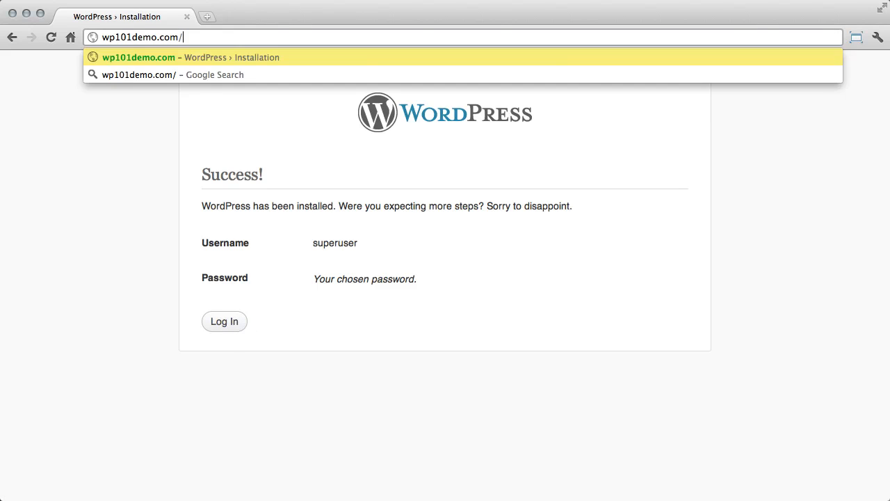
text(wp-admin)
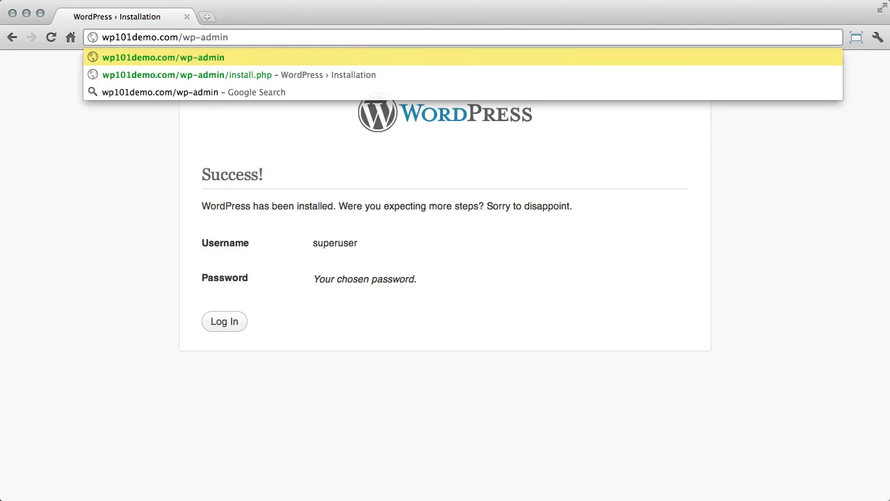
key(Return)
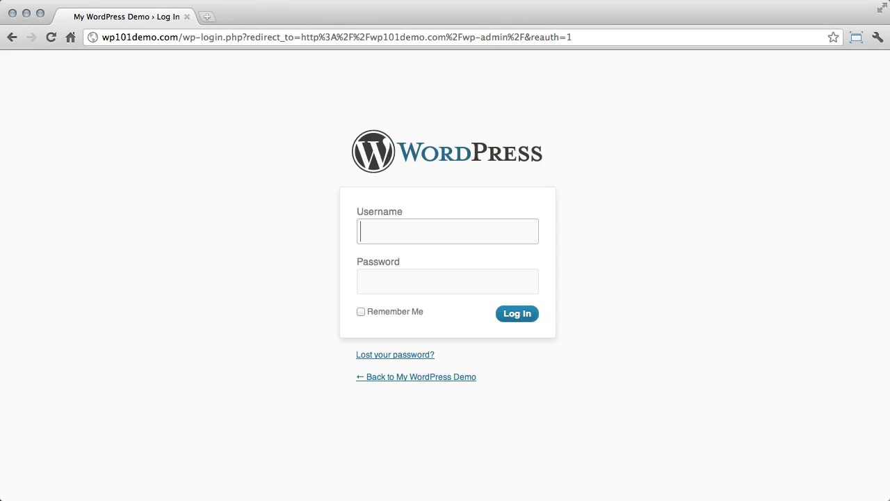
Step: Fill in the WordPress login form with the username superuser and the account password
text(superuser)
key(Tab)
text(**********)
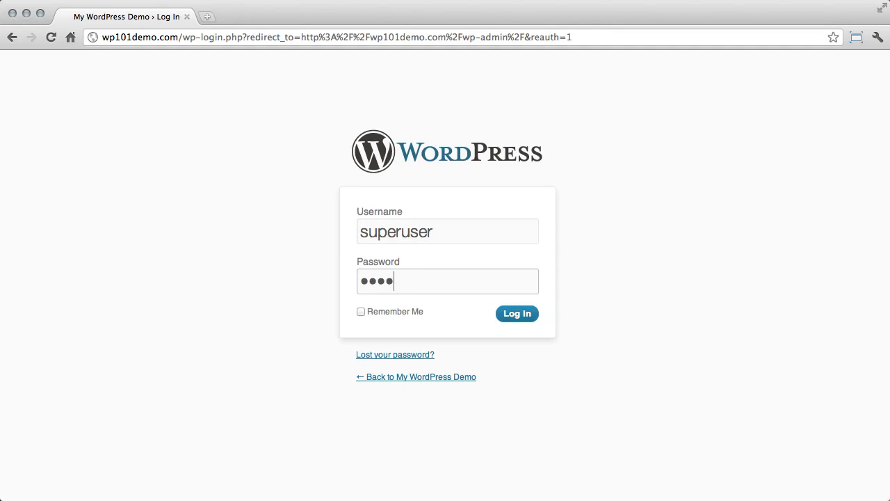